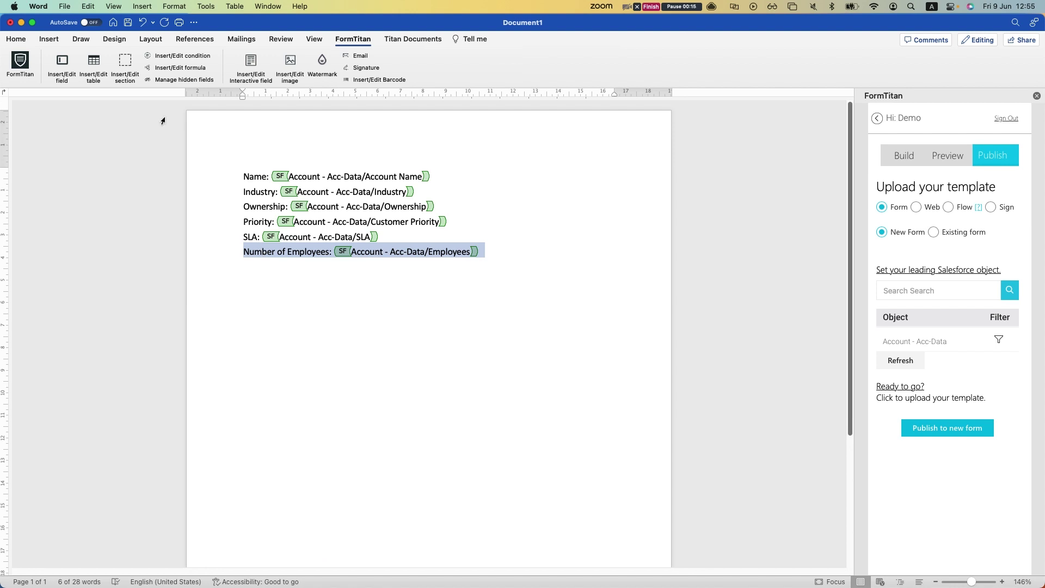
Step: Open the hidden fields manager and set the blank hidden field's type to Web
{"action": "left_click", "coordinate": [187, 82]}
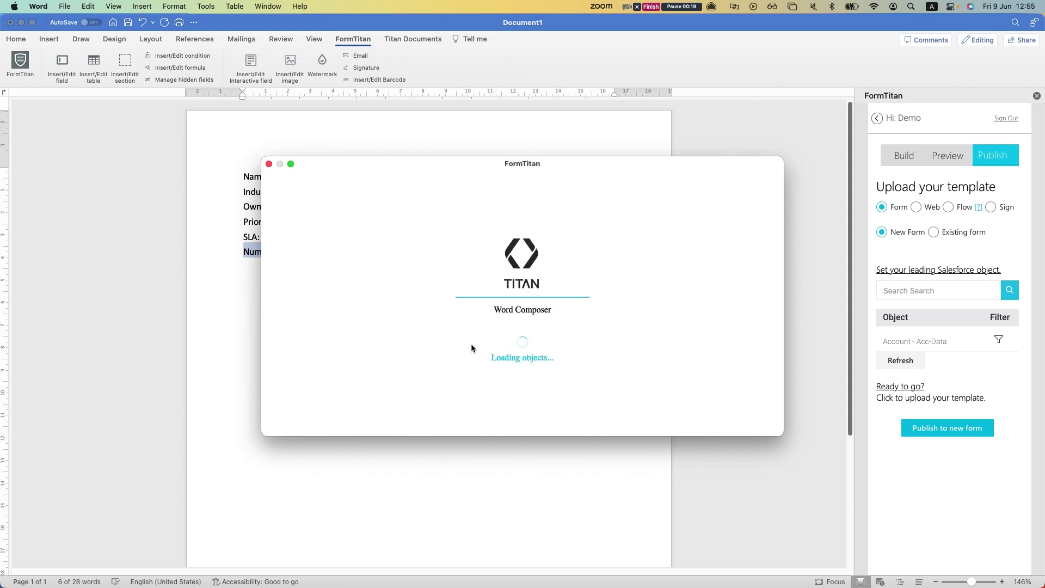
{"action": "left_click", "coordinate": [332, 227]}
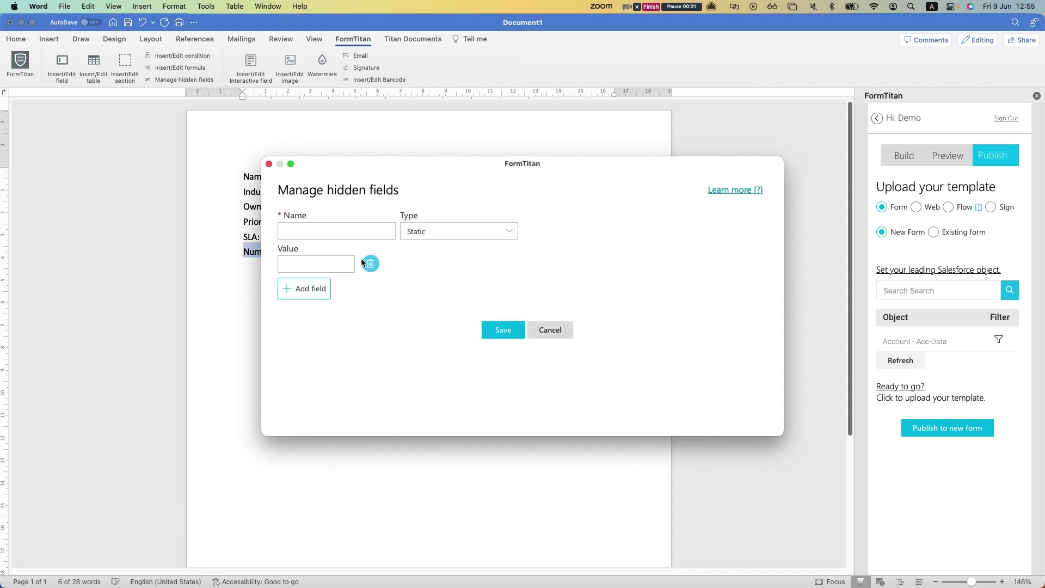
{"action": "left_click", "coordinate": [469, 230]}
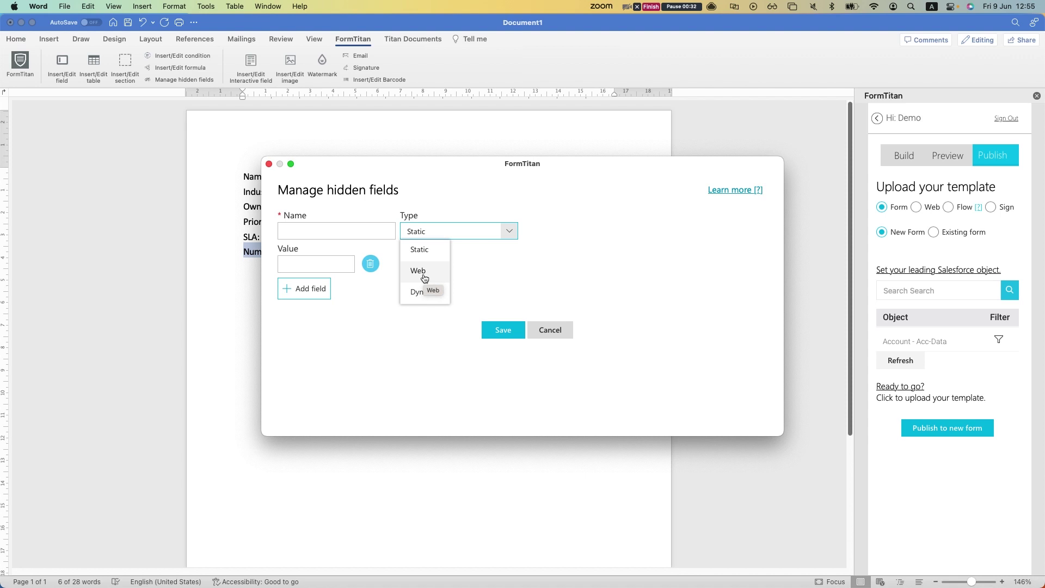
{"action": "left_click", "coordinate": [424, 272]}
Step: Choose the first listed project and its Project page for the web hidden field, and remove the field without saving
{"action": "left_click", "coordinate": [363, 264]}
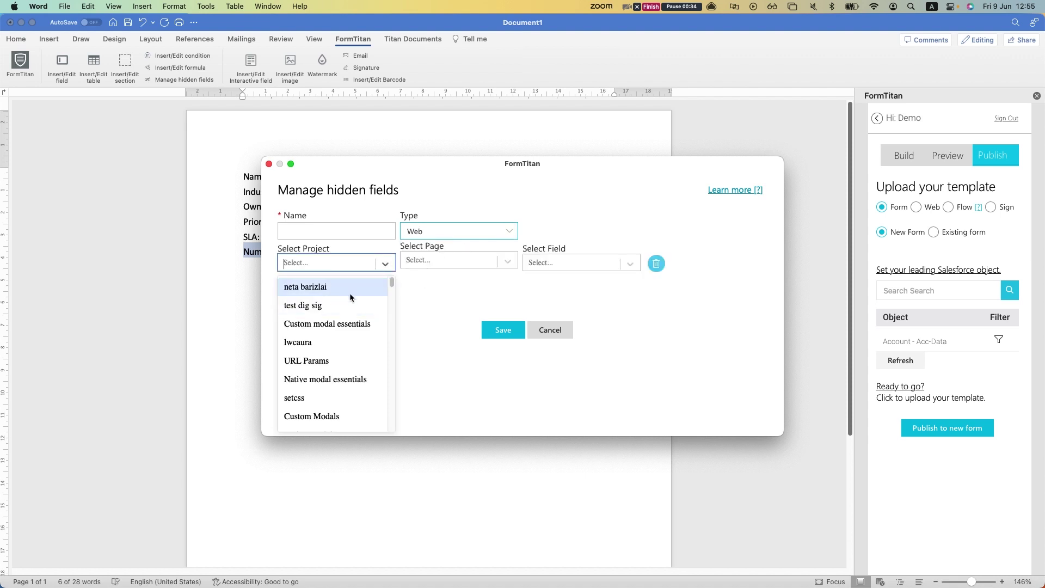
{"action": "left_click", "coordinate": [349, 289]}
{"action": "left_click", "coordinate": [418, 263]}
{"action": "left_click", "coordinate": [426, 284]}
{"action": "left_click", "coordinate": [580, 259]}
{"action": "left_click", "coordinate": [465, 306]}
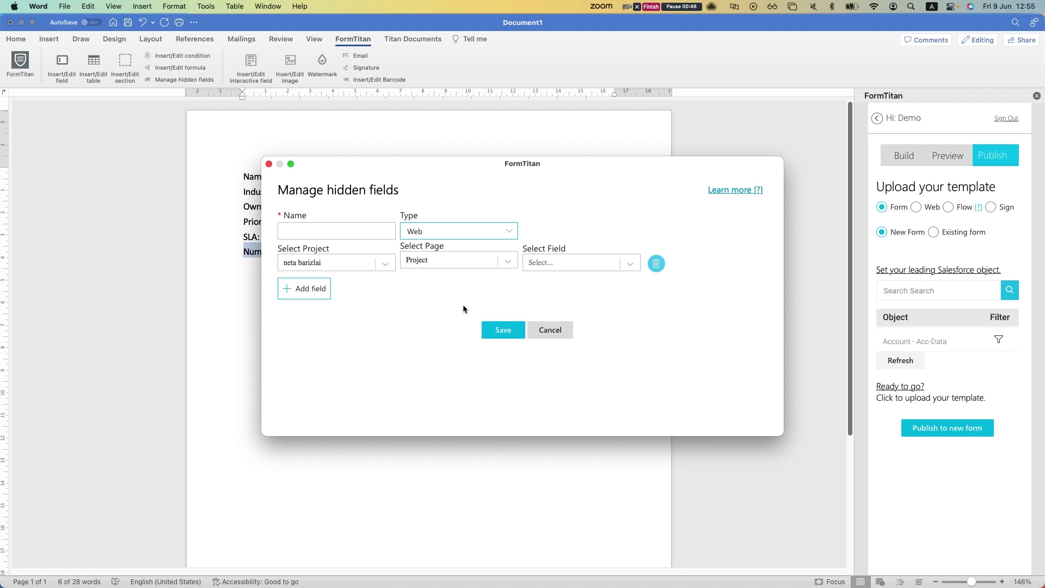
{"action": "left_click", "coordinate": [657, 264]}
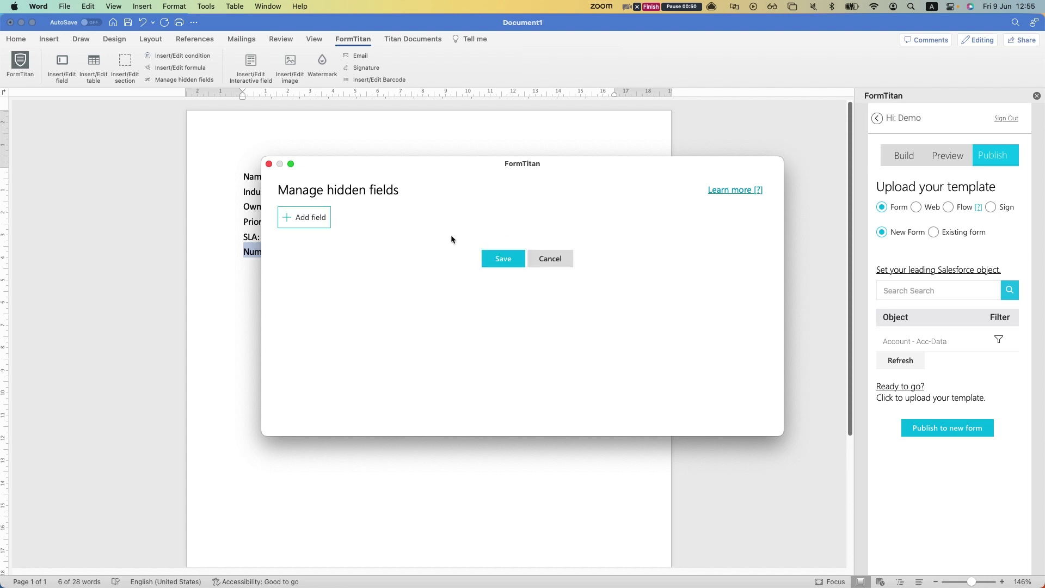
Step: Add a Dynamic hidden field that uses the Account object
{"action": "left_click", "coordinate": [431, 233]}
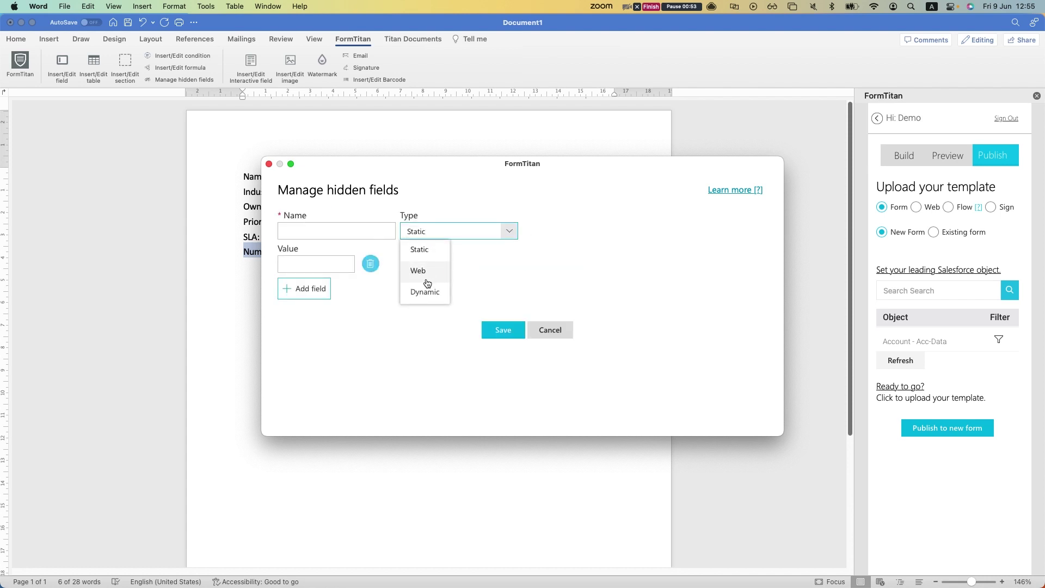
{"action": "left_click", "coordinate": [428, 296]}
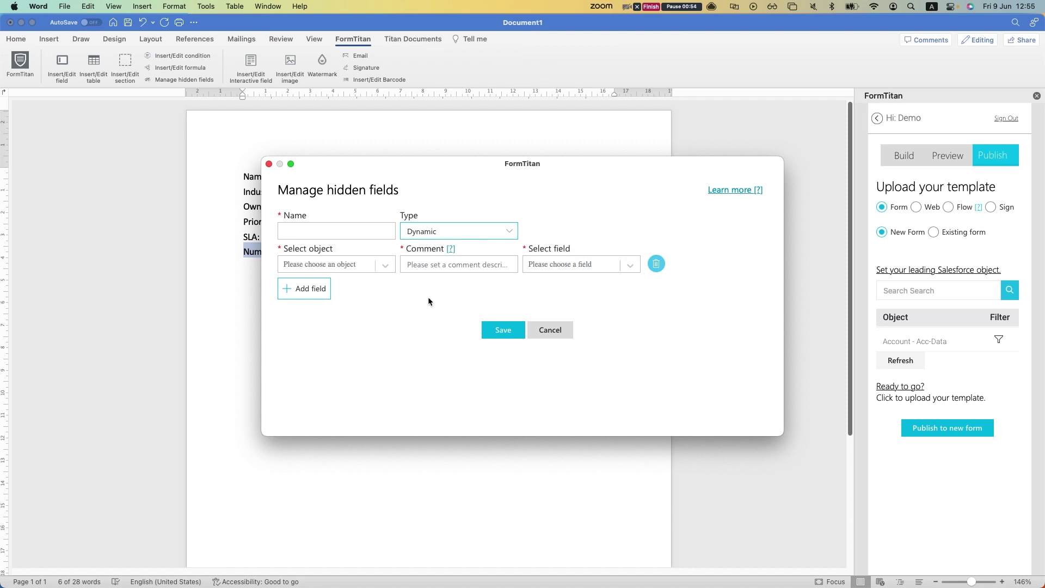
{"action": "left_click", "coordinate": [373, 270]}
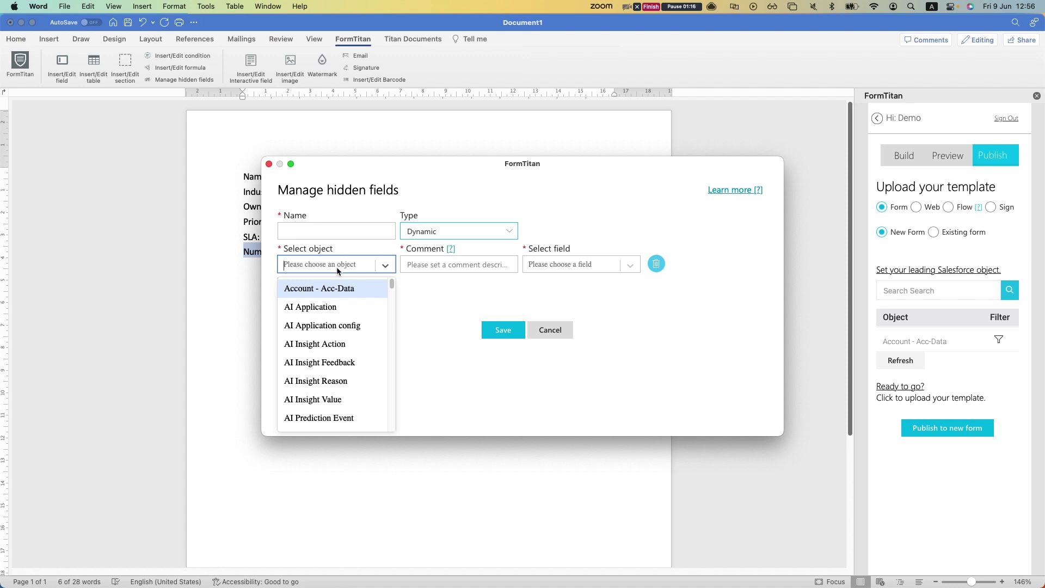
{"action": "type", "text": "account"}
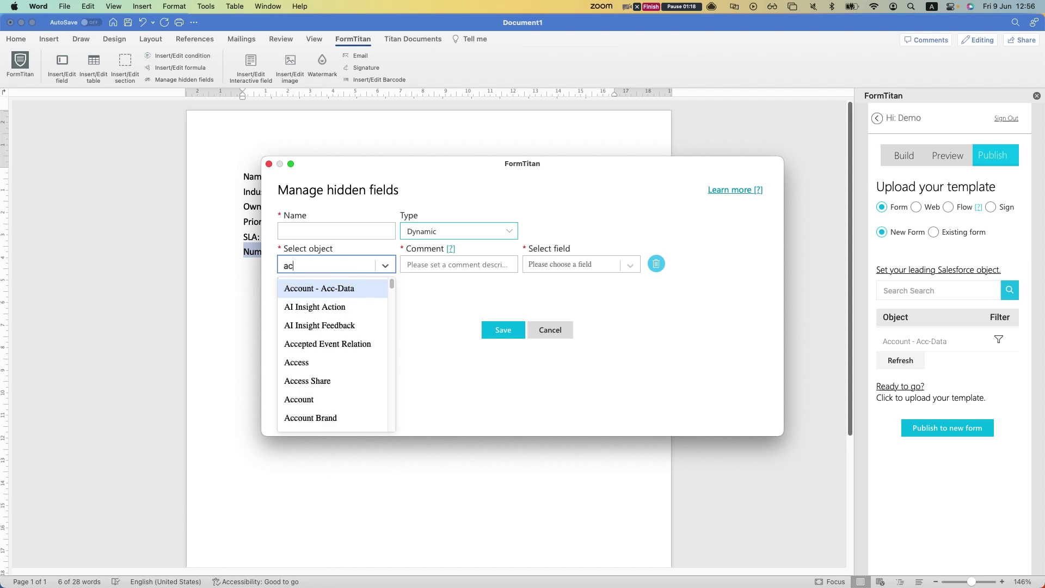
{"action": "key", "text": "BackSpace"}
{"action": "key", "text": "BackSpace"}
{"action": "key", "text": "BackSpace"}
{"action": "type", "text": "n"}
{"action": "key", "text": "BackSpace"}
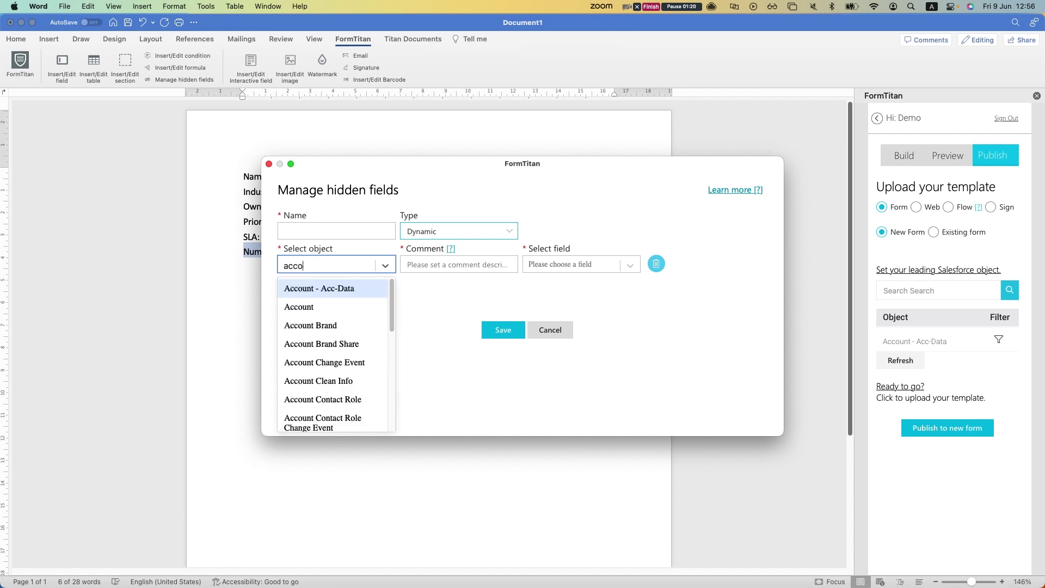
{"action": "left_click", "coordinate": [300, 309]}
Step: Enter the comment "hidden" for the dynamic field's Account object and cancel the hidden field setup
{"action": "left_click", "coordinate": [453, 269]}
{"action": "type", "text": "hidden"}
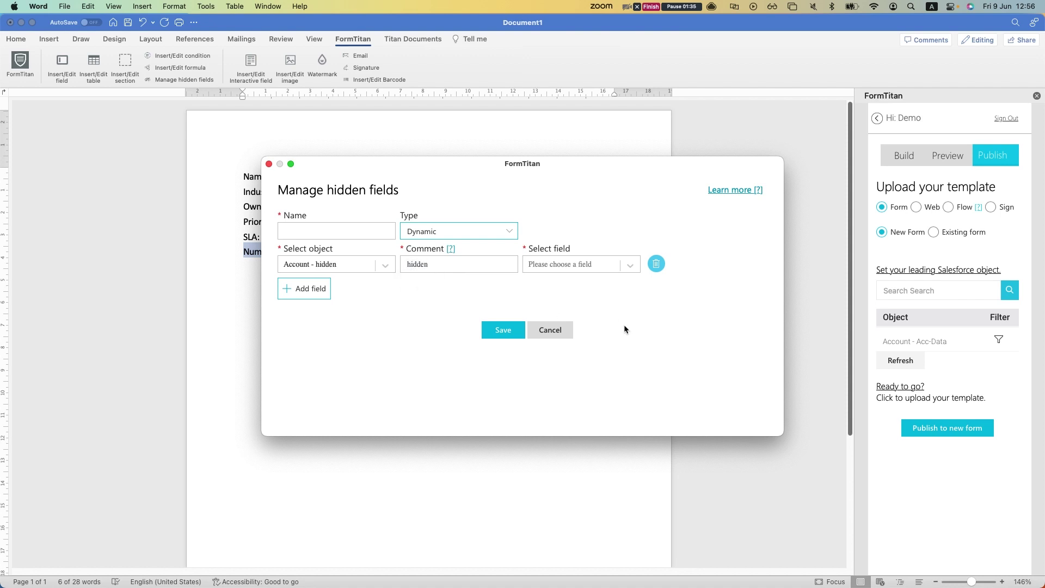
{"action": "left_click", "coordinate": [561, 333]}
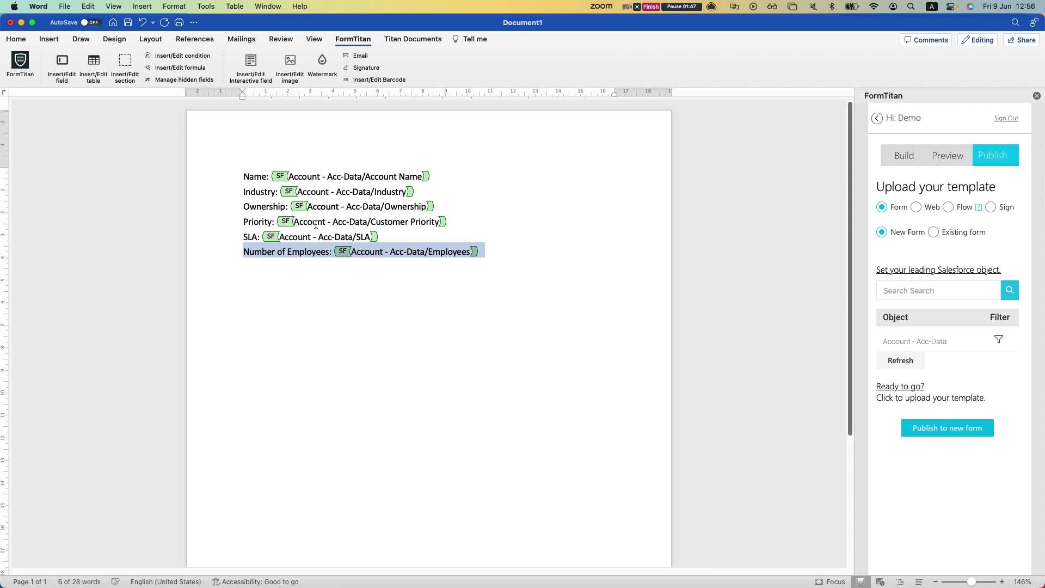
Step: Try a condition on the Number of Employees line where Account Name of Account - Acc-Data equals "גדגכדגכ", and cancel it
{"action": "left_click", "coordinate": [187, 57]}
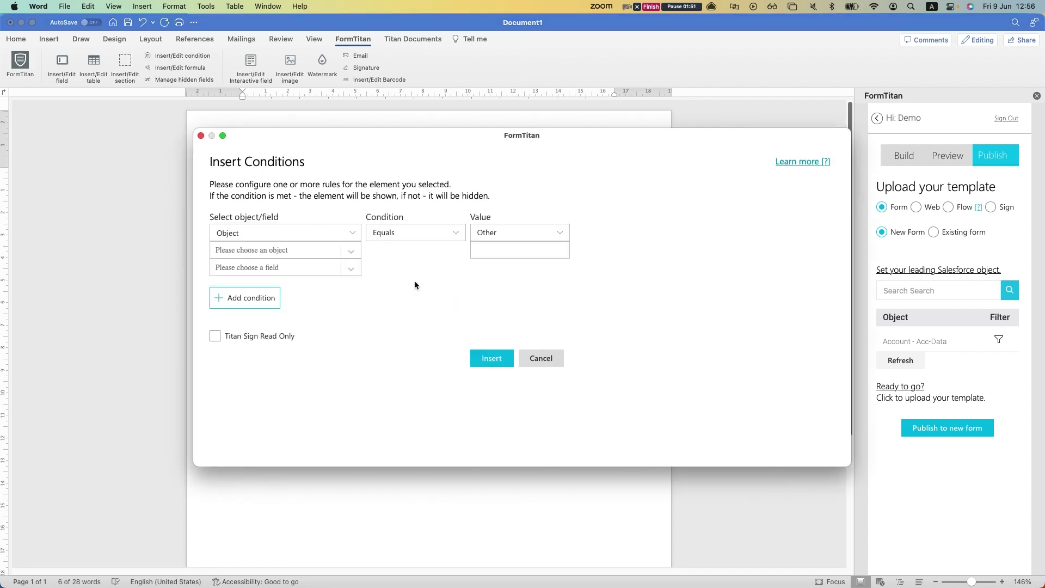
{"action": "left_click", "coordinate": [299, 269]}
{"action": "left_click", "coordinate": [282, 354]}
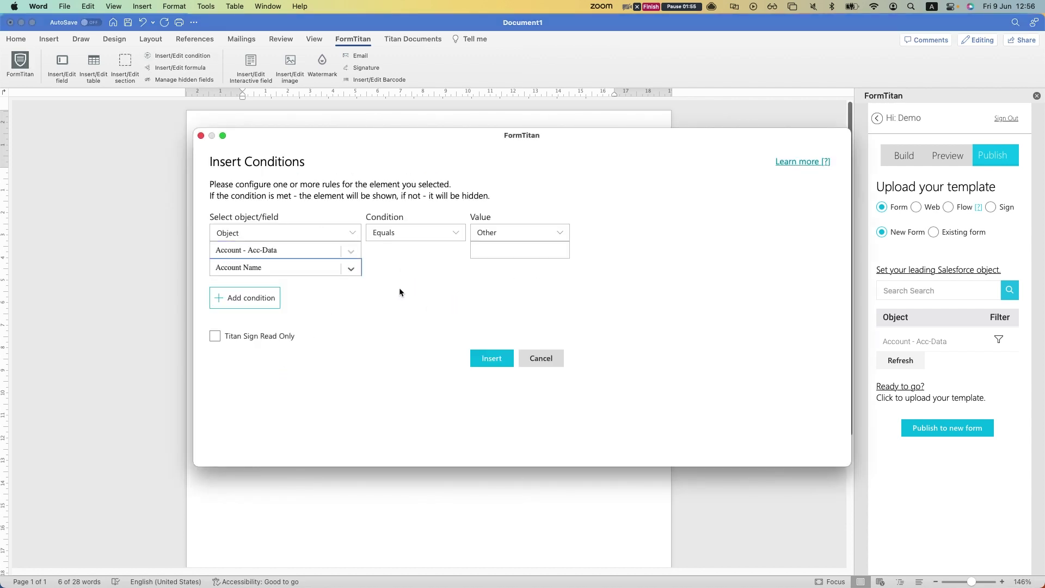
{"action": "left_click_drag", "start_coordinate": [433, 129], "coordinate": [458, 217]}
{"action": "key", "text": "ctrl+space"}
{"action": "type", "text": "גדגכדגכ"}
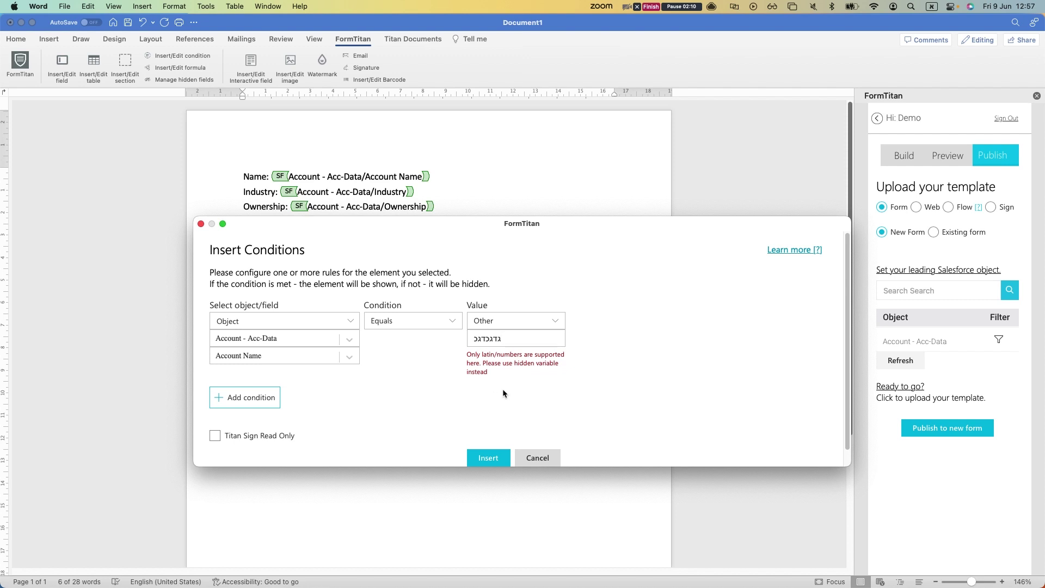
{"action": "left_click", "coordinate": [539, 458]}
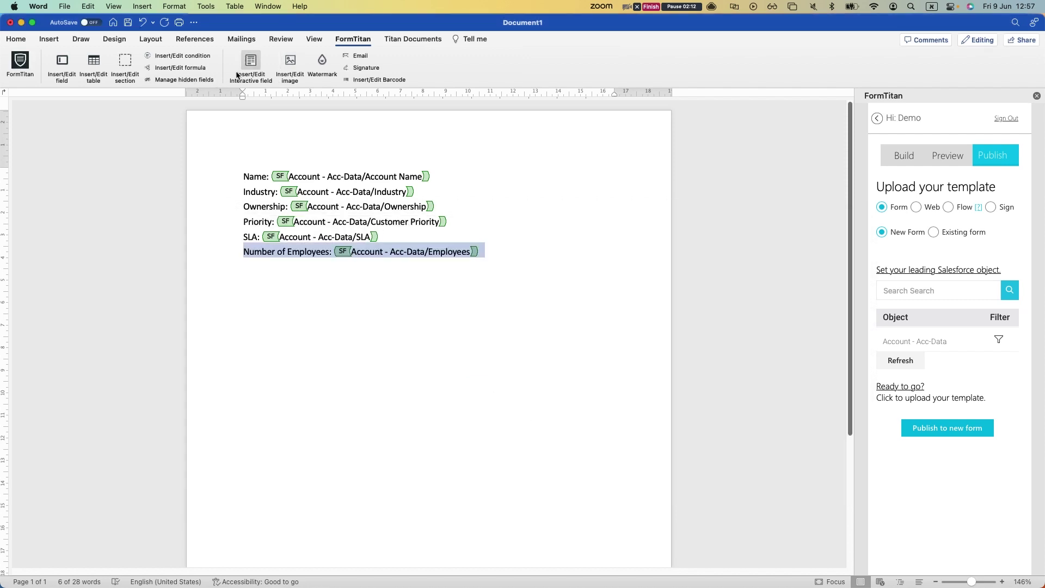
Step: Create and save a Static hidden field named "some text" with the Hebrew value "גכדגכ"
{"action": "left_click", "coordinate": [199, 80]}
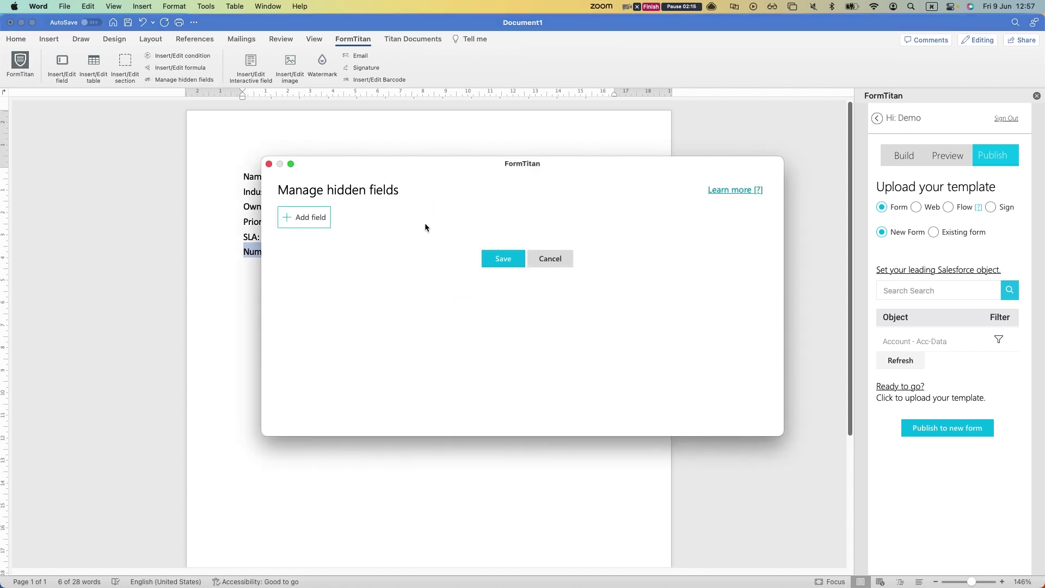
{"action": "left_click", "coordinate": [279, 217]}
{"action": "left_click", "coordinate": [473, 233]}
{"action": "left_click", "coordinate": [376, 227]}
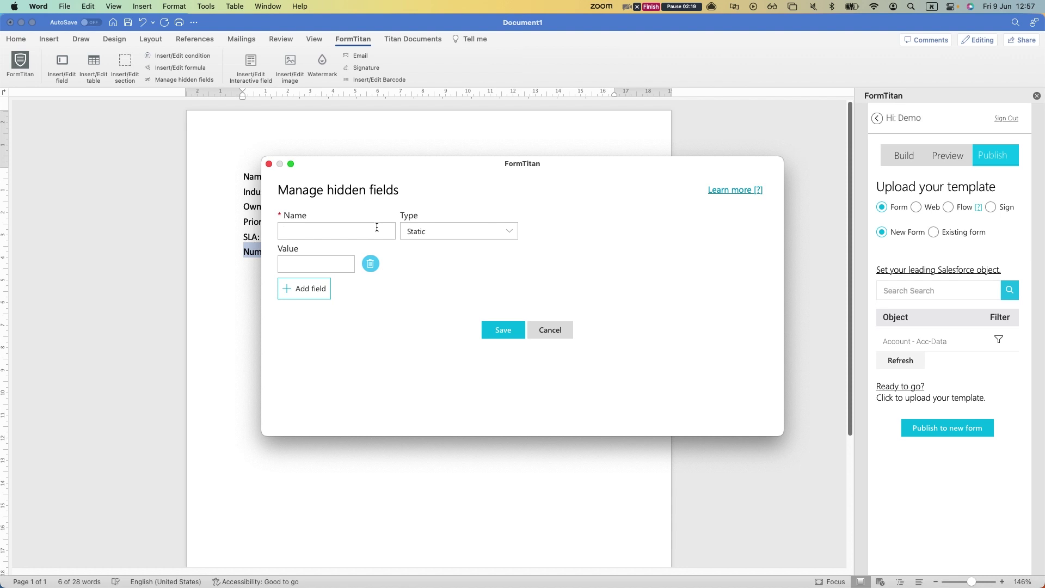
{"action": "key", "text": "ctrl+space"}
{"action": "type", "text": "some text"}
{"action": "left_click", "coordinate": [312, 269]}
{"action": "type", "text": "1234"}
{"action": "left_click", "coordinate": [502, 330]}
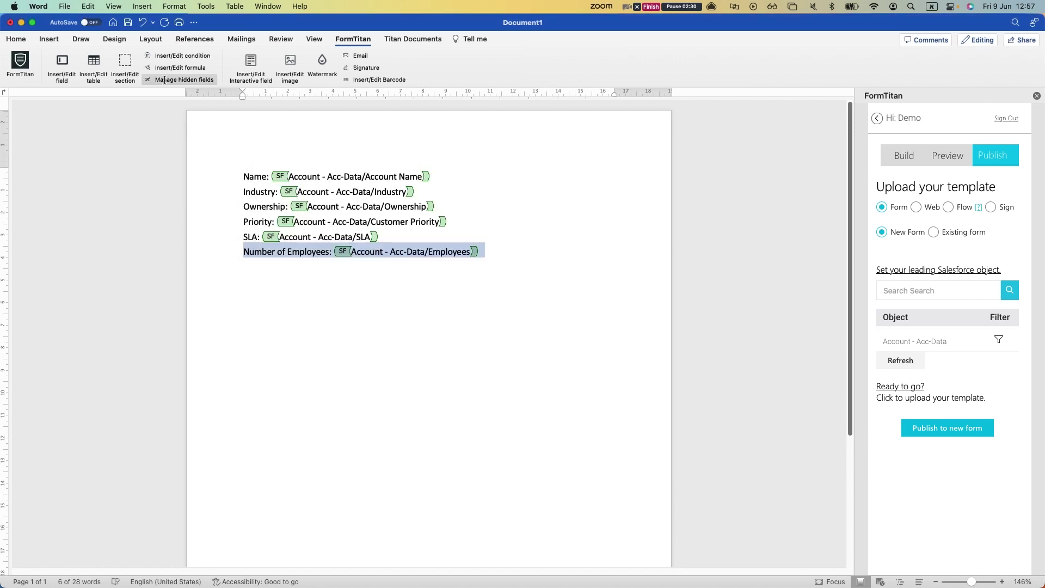
Step: Try a condition where Account ID of Account - Acc-Data equals the hidden field "some text", and cancel it
{"action": "left_click", "coordinate": [173, 56]}
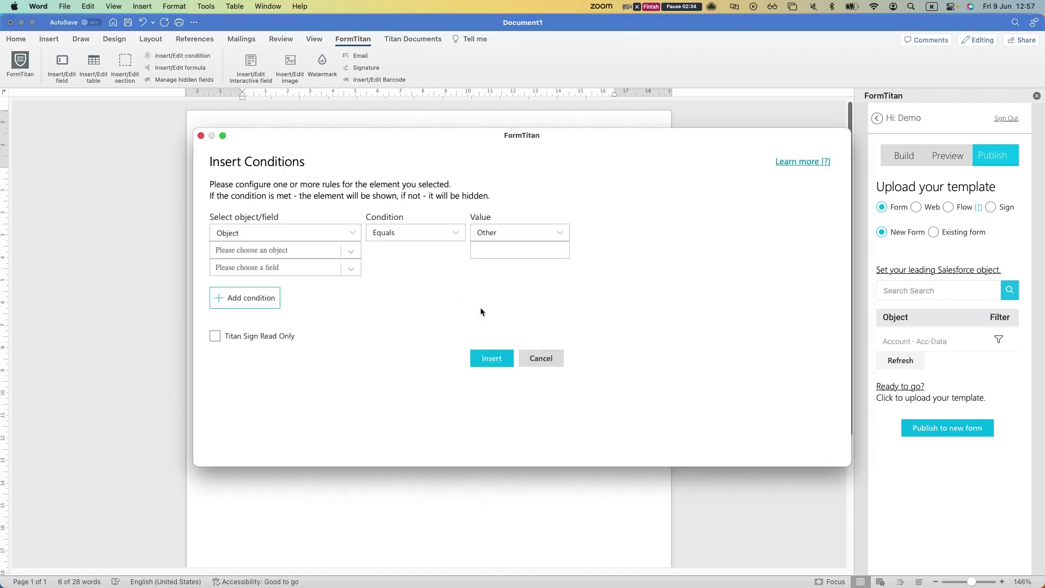
{"action": "left_click", "coordinate": [299, 249]}
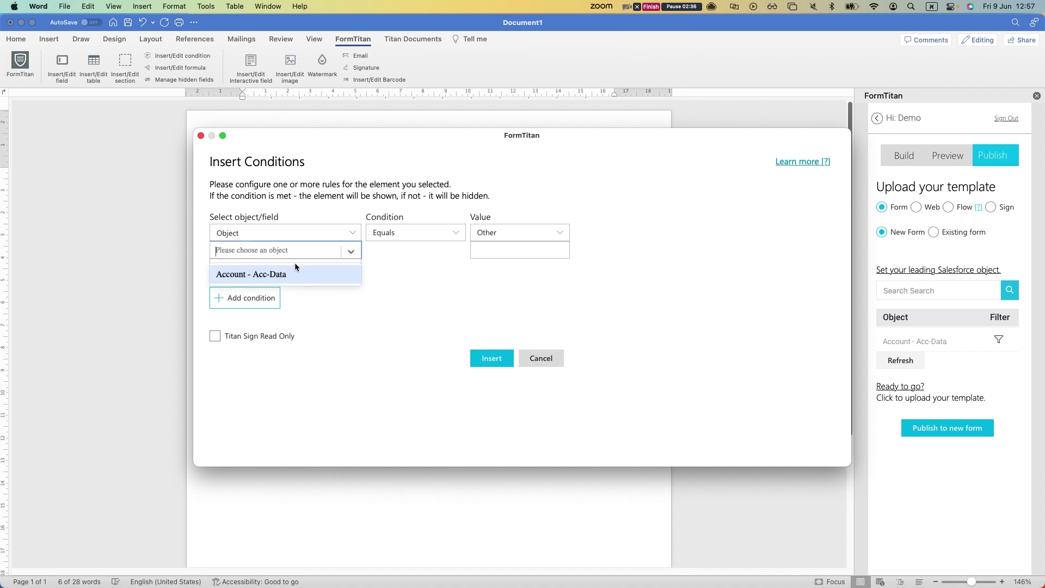
{"action": "left_click", "coordinate": [295, 272]}
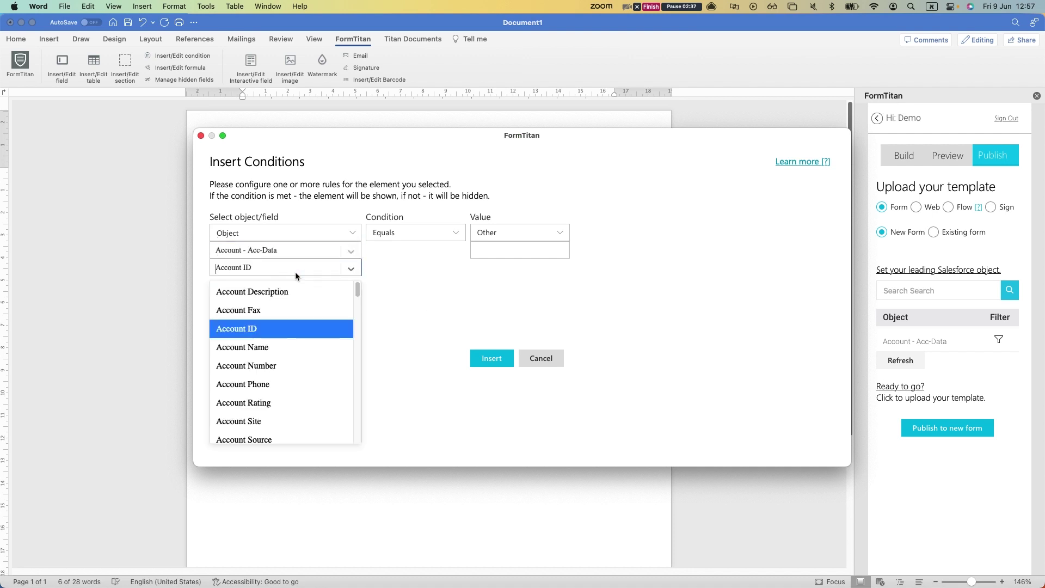
{"action": "left_click", "coordinate": [280, 329]}
{"action": "left_click", "coordinate": [503, 228]}
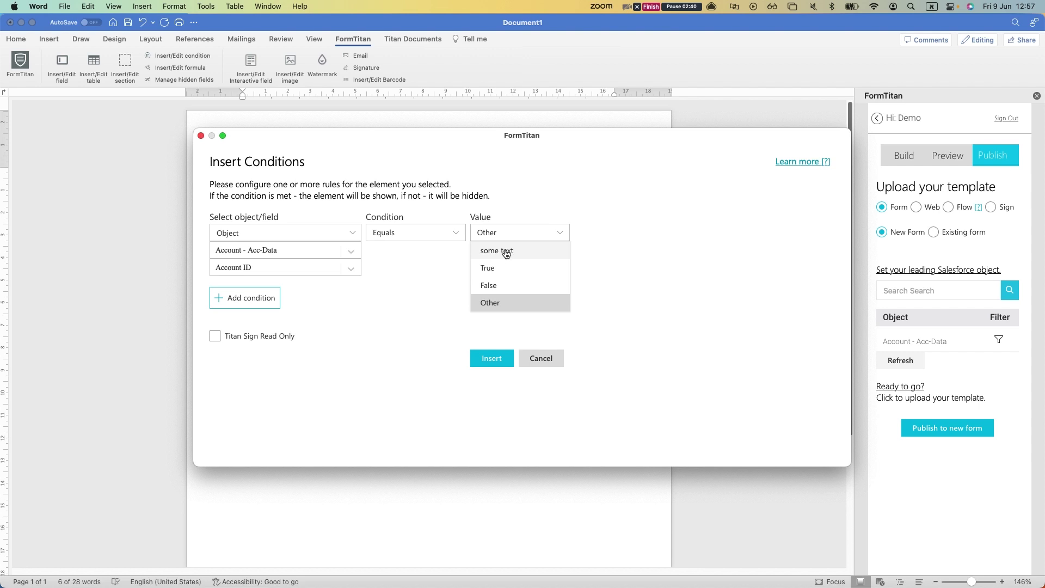
{"action": "left_click", "coordinate": [501, 252]}
{"action": "left_click", "coordinate": [506, 242]}
{"action": "left_click", "coordinate": [501, 252]}
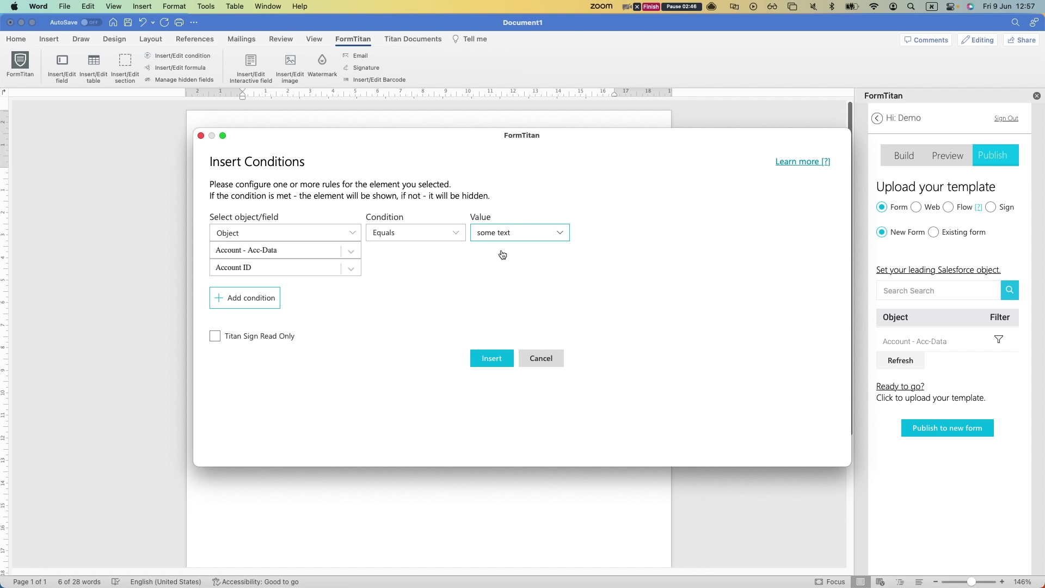
{"action": "left_click", "coordinate": [535, 363]}
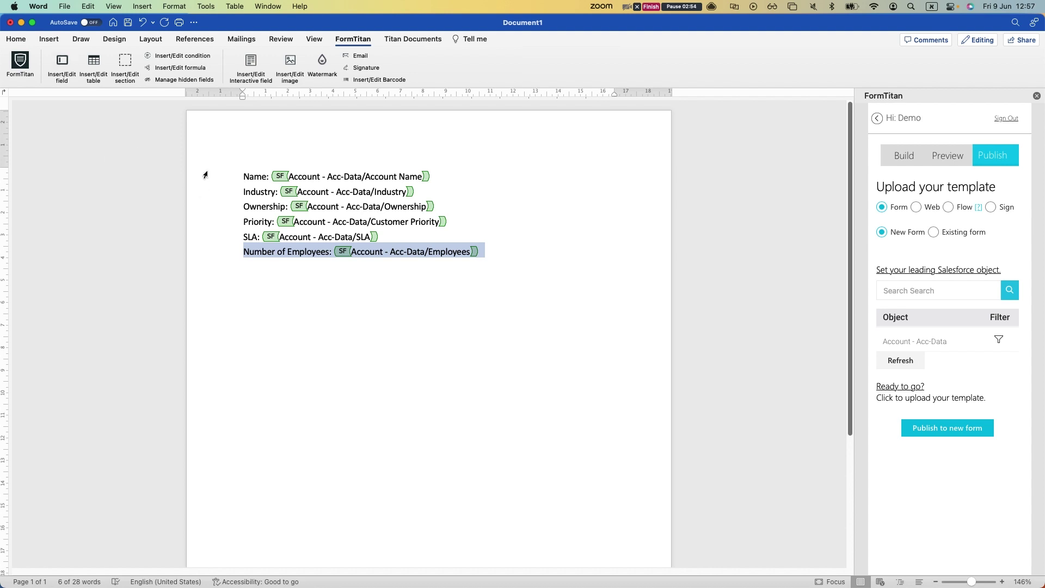
Step: Reopen the hidden fields manager and add a second hidden field of type Dynamic
{"action": "left_click", "coordinate": [330, 137]}
{"action": "left_click", "coordinate": [174, 80]}
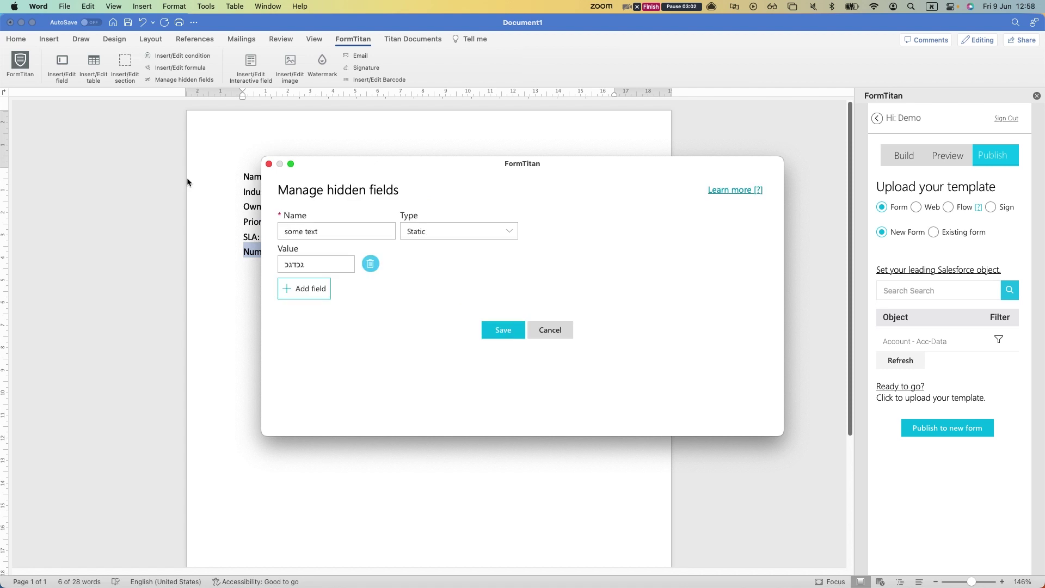
{"action": "left_click", "coordinate": [294, 297]}
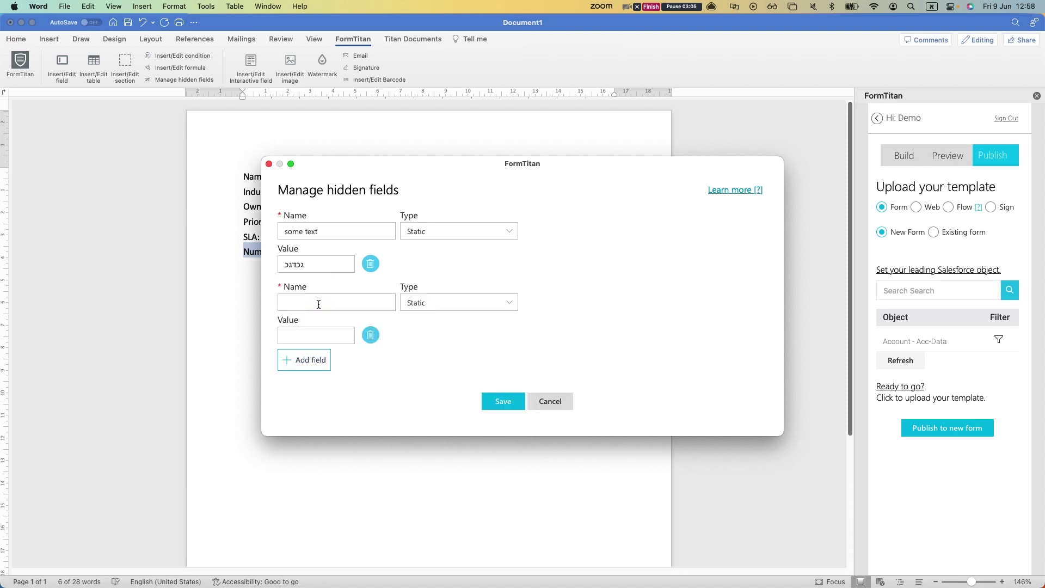
{"action": "left_click", "coordinate": [454, 300]}
{"action": "left_click", "coordinate": [429, 362]}
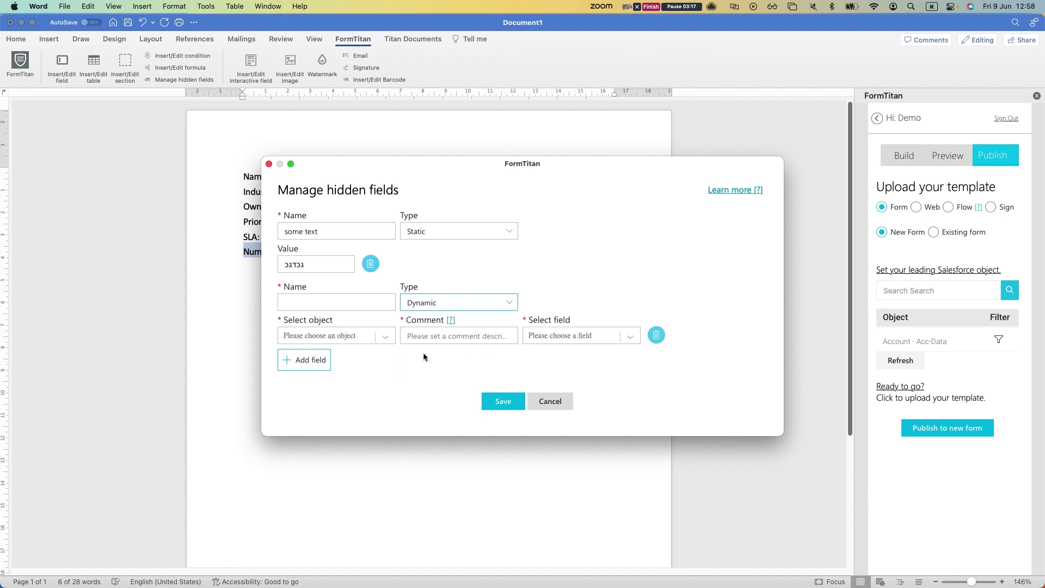
Step: Name the new dynamic hidden field "acc- parent- name"
{"action": "left_click", "coordinate": [361, 303]}
{"action": "type", "text": "גן"}
{"action": "key", "text": "BackSpace"}
{"action": "key", "text": "BackSpace"}
{"action": "key", "text": "ctrl+space"}
{"action": "type", "text": "a"}
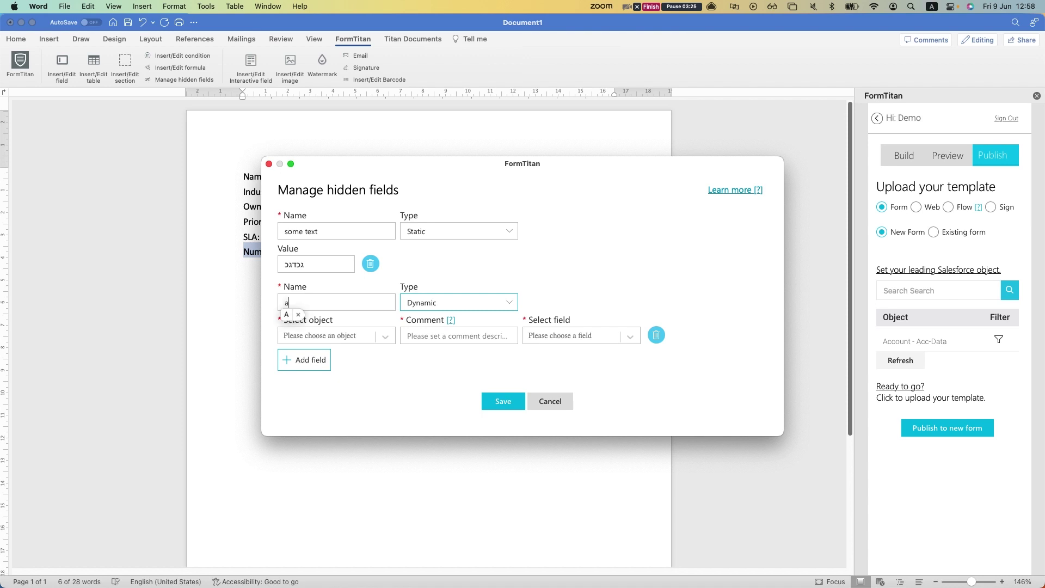
{"action": "type", "text": "cc- parent- name"}
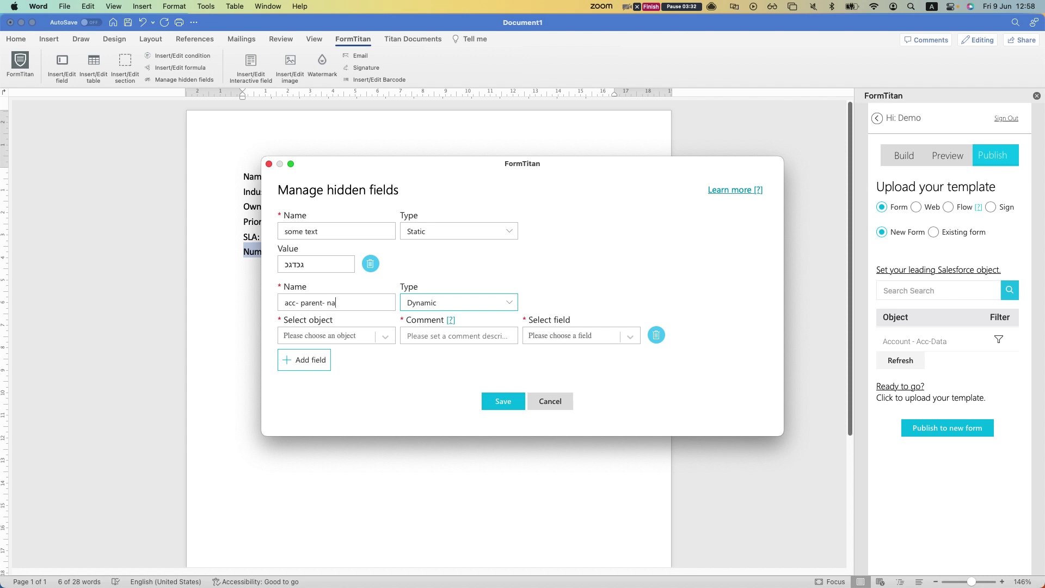
Step: Set the dynamic field's object to Account with the comment "acc parent name hidden"
{"action": "left_click", "coordinate": [374, 335]}
{"action": "type", "text": "accoi"}
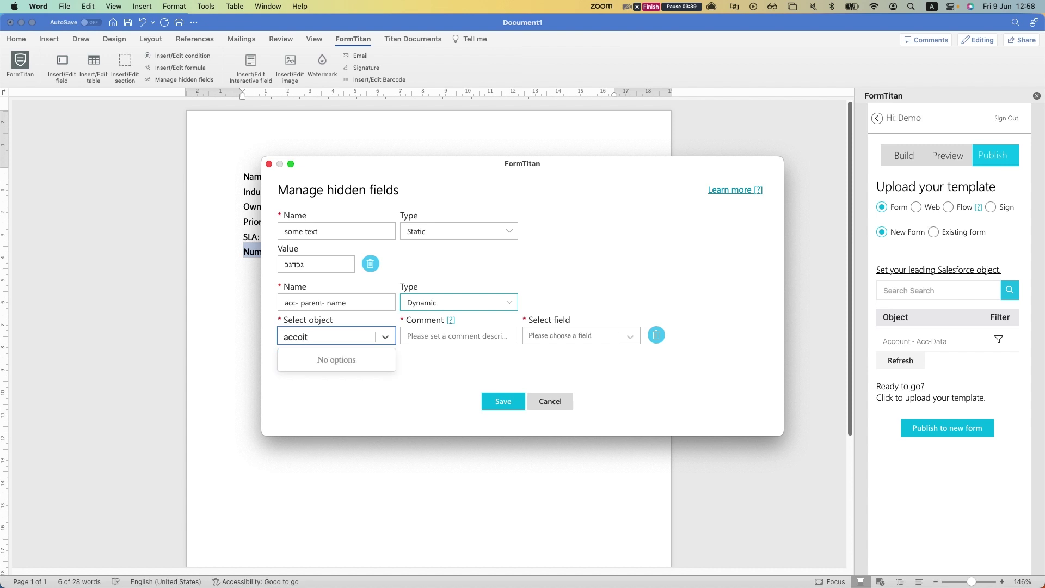
{"action": "key", "text": "BackSpace"}
{"action": "type", "text": "u"}
{"action": "key", "text": "Return"}
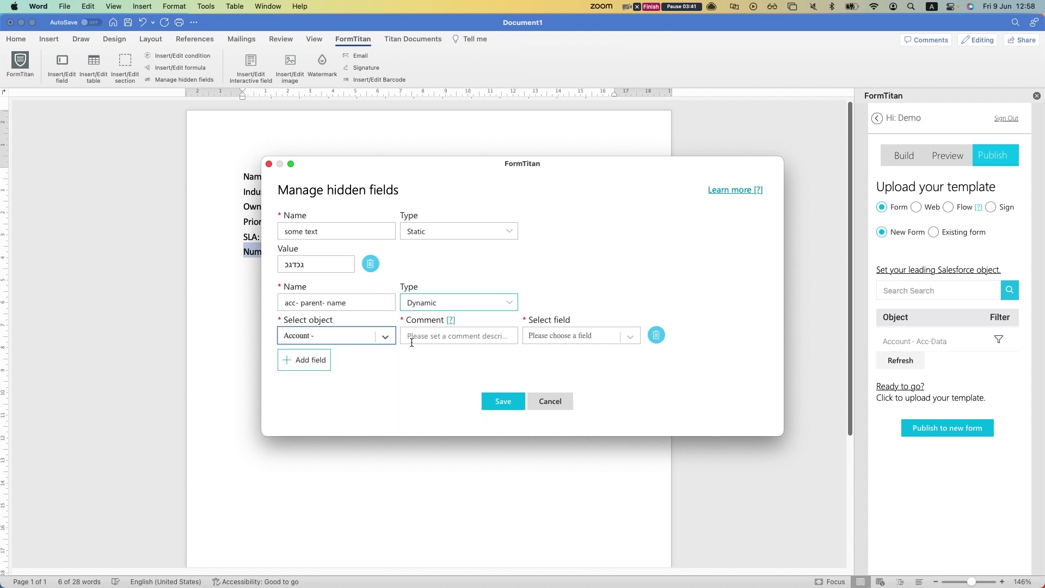
{"action": "left_click", "coordinate": [433, 337]}
{"action": "type", "text": "acc parent name hidden"}
Step: Set the dynamic hidden field's source field to Parent Account ID
{"action": "left_click", "coordinate": [527, 335]}
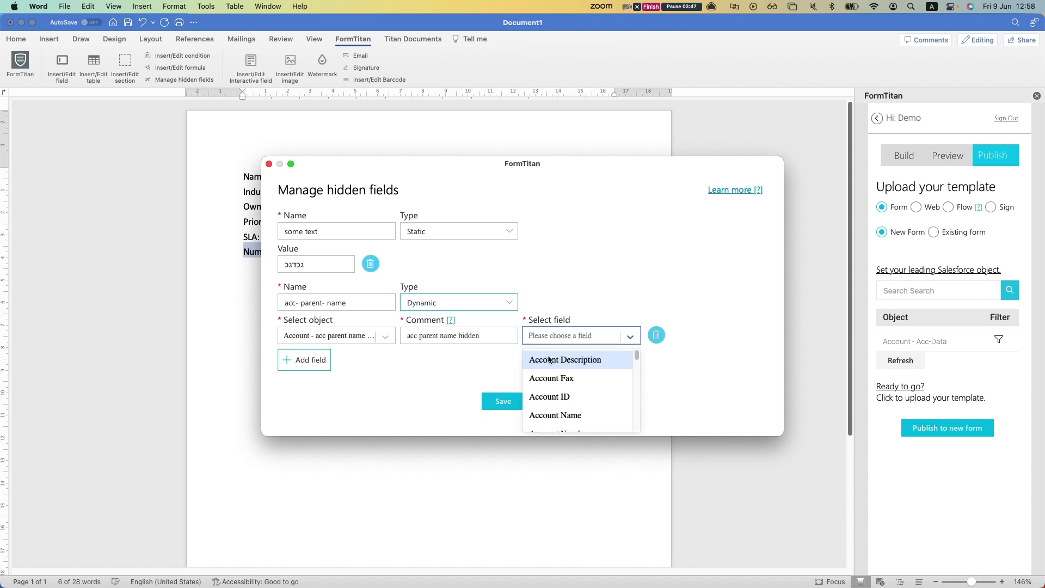
{"action": "type", "text": "pare"}
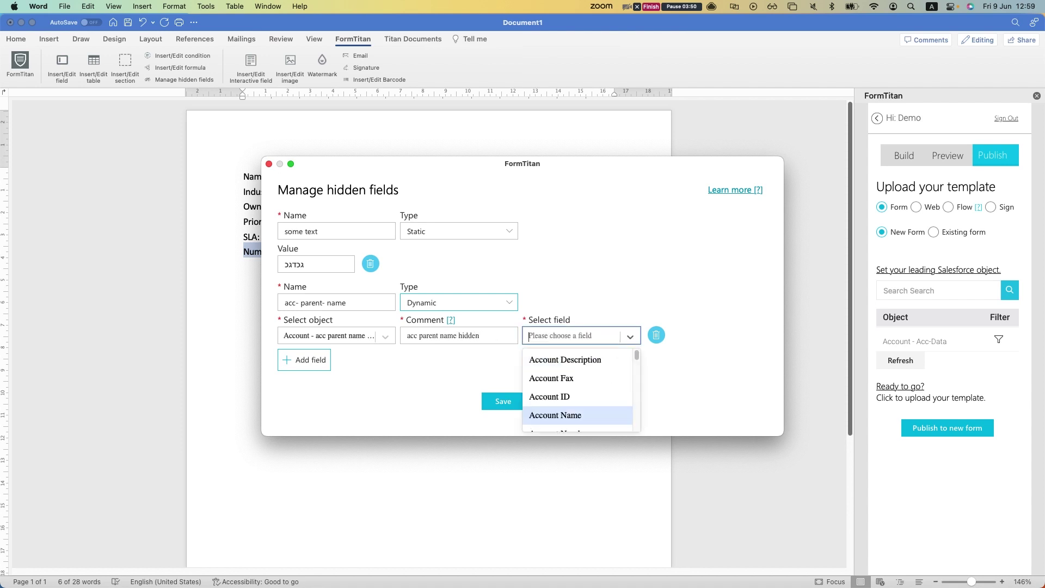
{"action": "key", "text": "Return"}
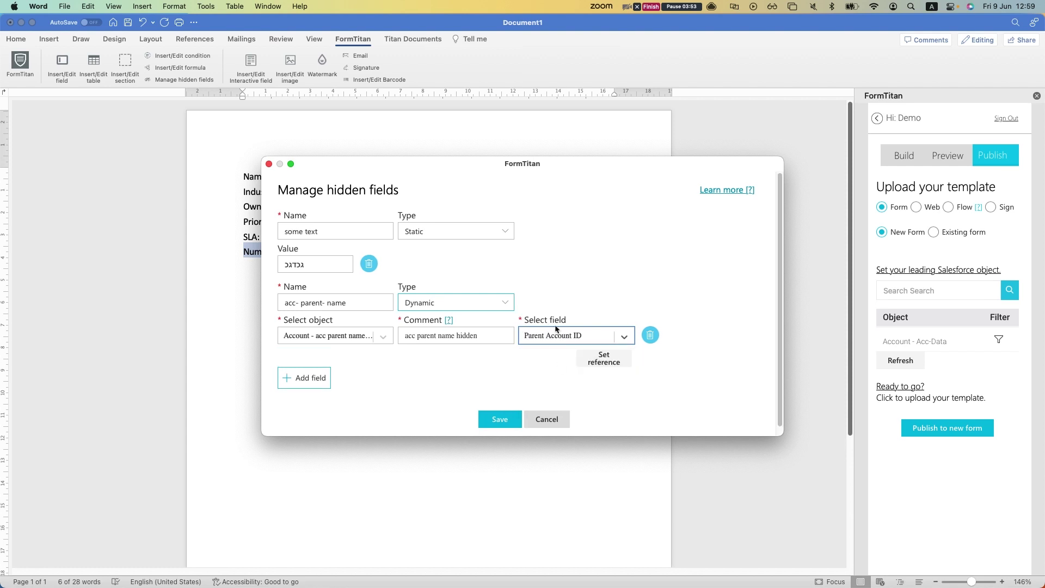
Step: Set the reference field of Parent Account ID to Account Name and save the hidden fields
{"action": "left_click", "coordinate": [605, 357]}
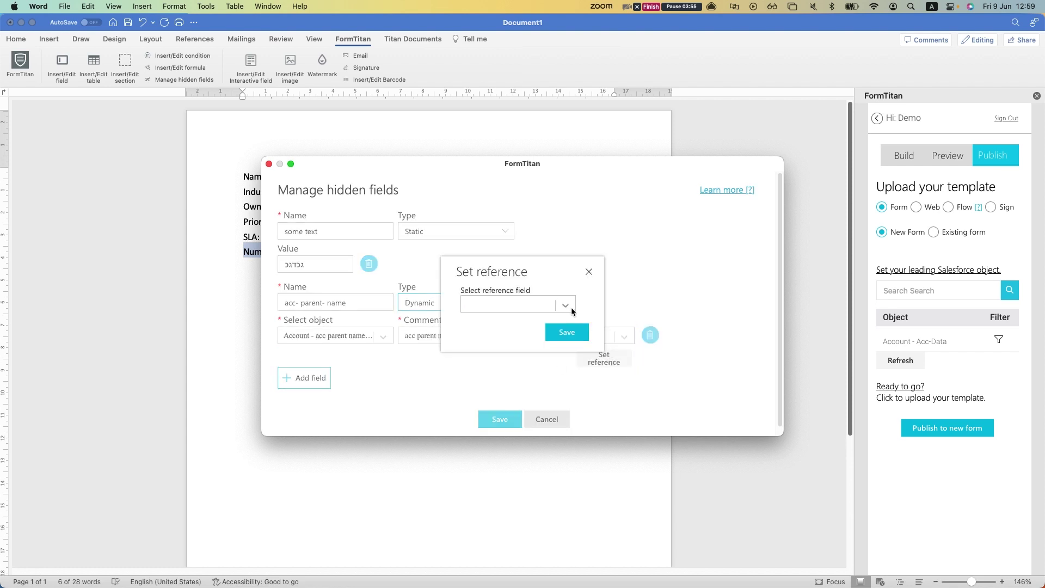
{"action": "left_click", "coordinate": [571, 308]}
{"action": "left_click", "coordinate": [529, 384]}
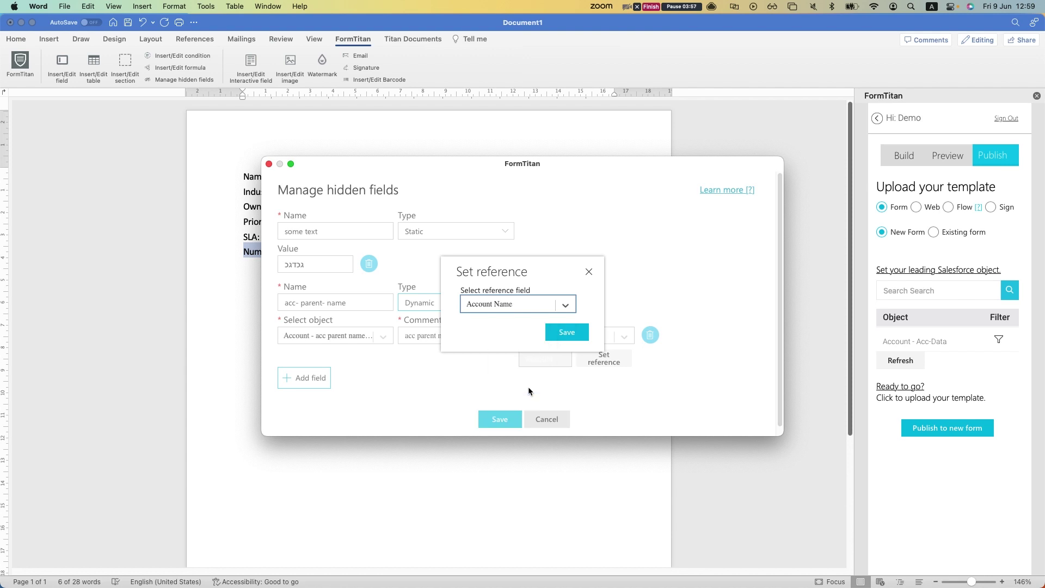
{"action": "key", "text": "Return"}
{"action": "left_click", "coordinate": [495, 423]}
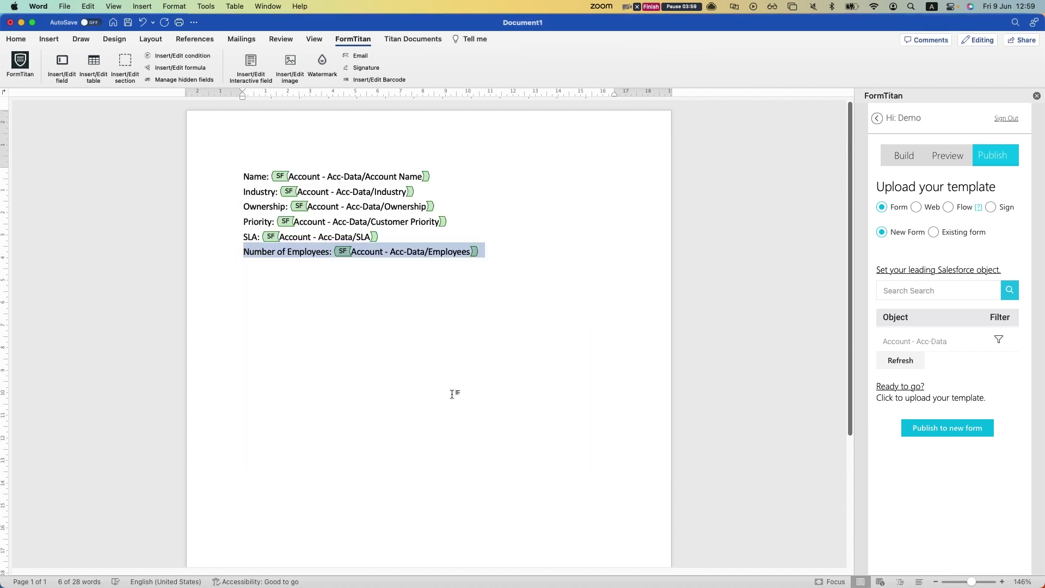
Step: Try a condition on the Number of Employees line where Account Name of Account - Acc-Data equals "acc- parent- name", and cancel it
{"action": "left_click", "coordinate": [240, 251]}
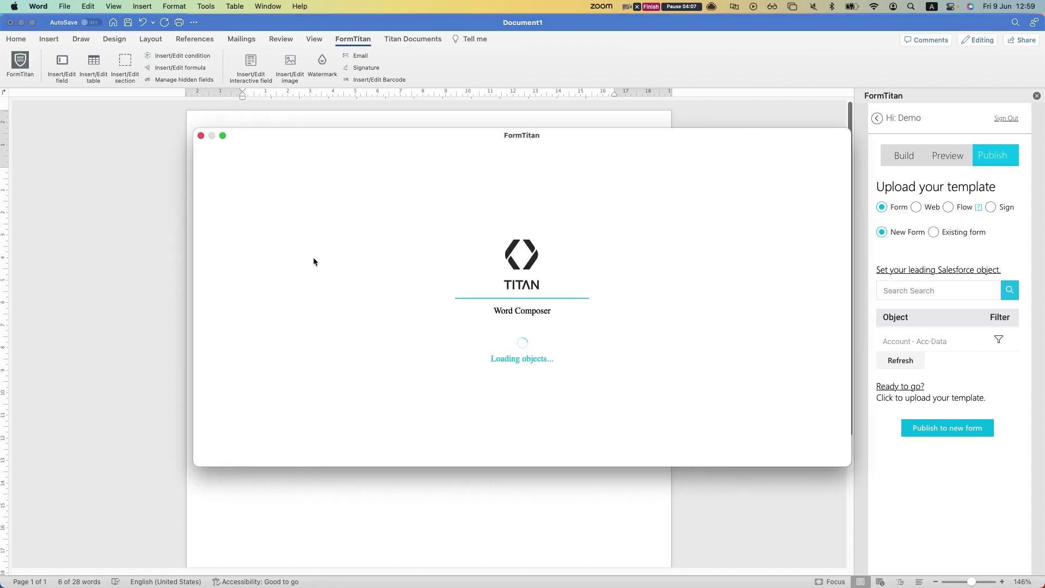
{"action": "left_click", "coordinate": [268, 251]}
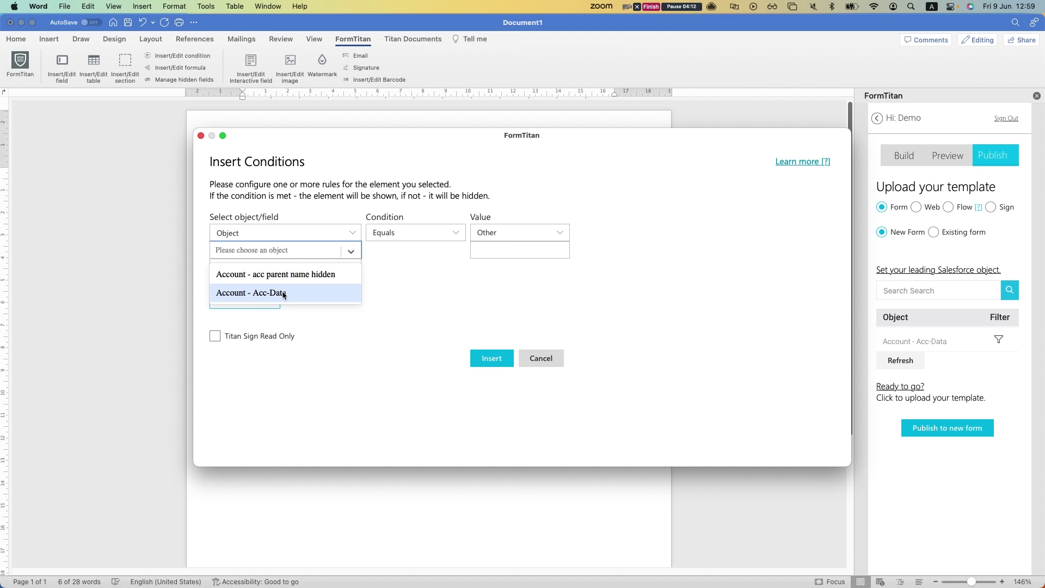
{"action": "left_click", "coordinate": [299, 299]}
{"action": "left_click", "coordinate": [263, 268]}
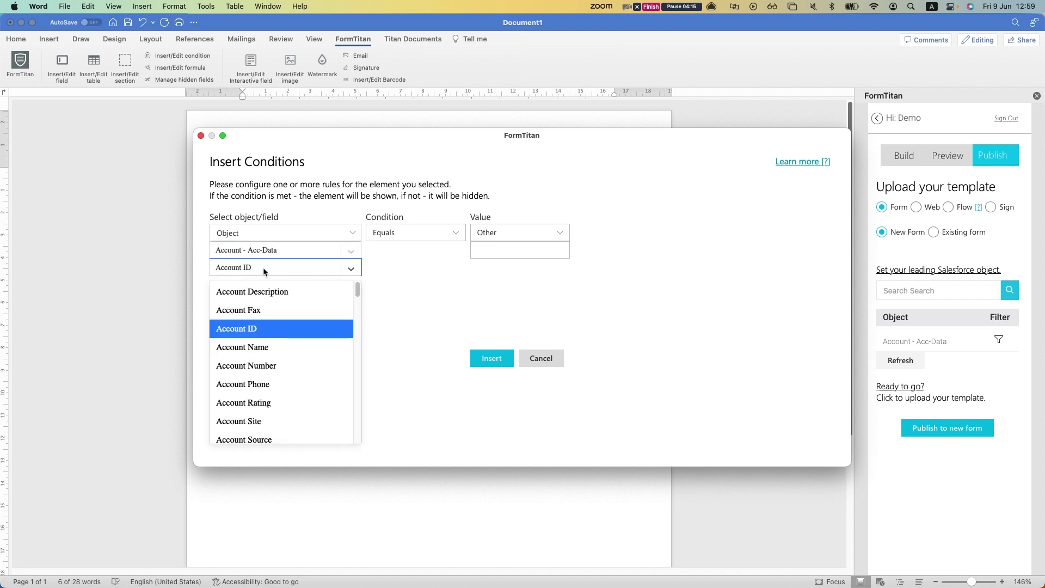
{"action": "type", "text": "name"}
{"action": "key", "text": "Return"}
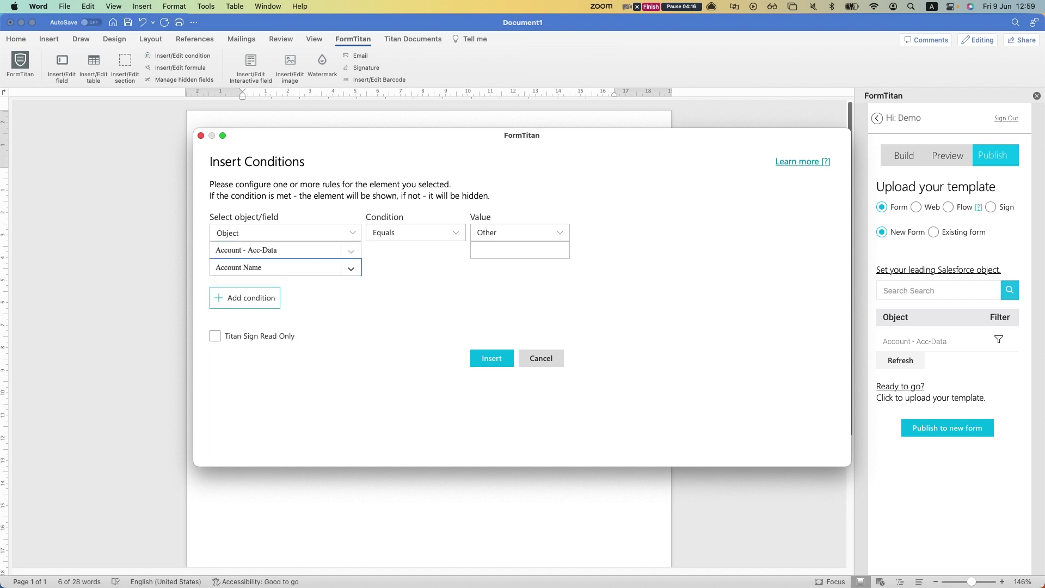
{"action": "left_click", "coordinate": [528, 234]}
{"action": "left_click", "coordinate": [526, 272]}
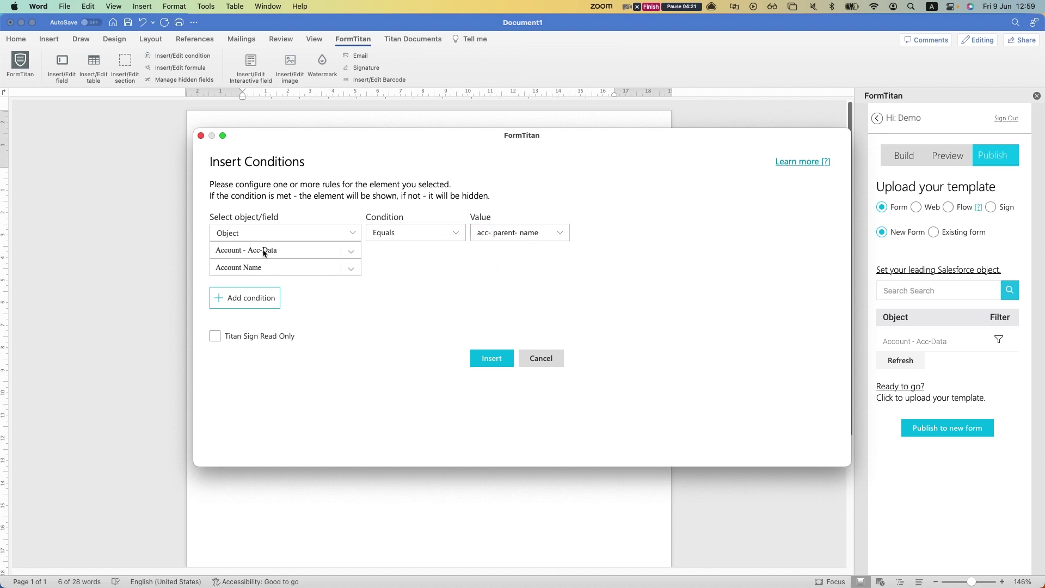
{"action": "left_click", "coordinate": [550, 360]}
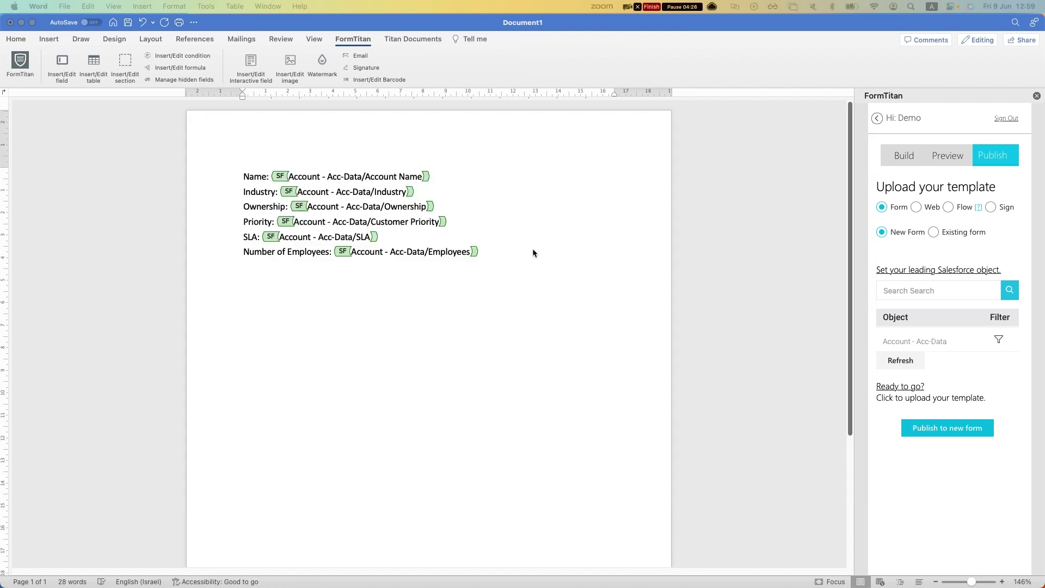
Step: Refresh the template's object list to include the hidden field's Account object
{"action": "left_click", "coordinate": [912, 360]}
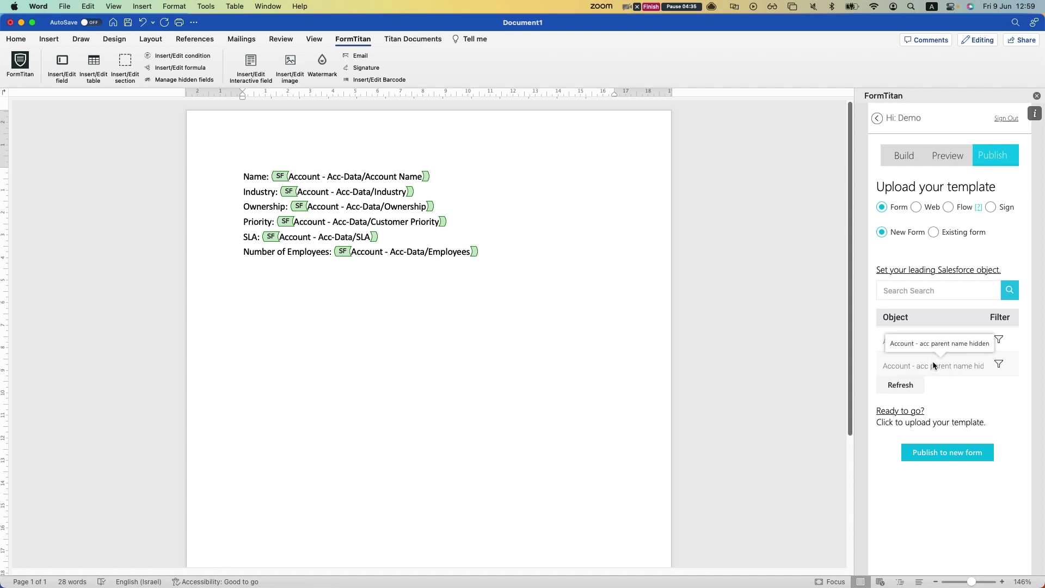
{"action": "left_click_drag", "start_coordinate": [943, 364], "coordinate": [950, 364]}
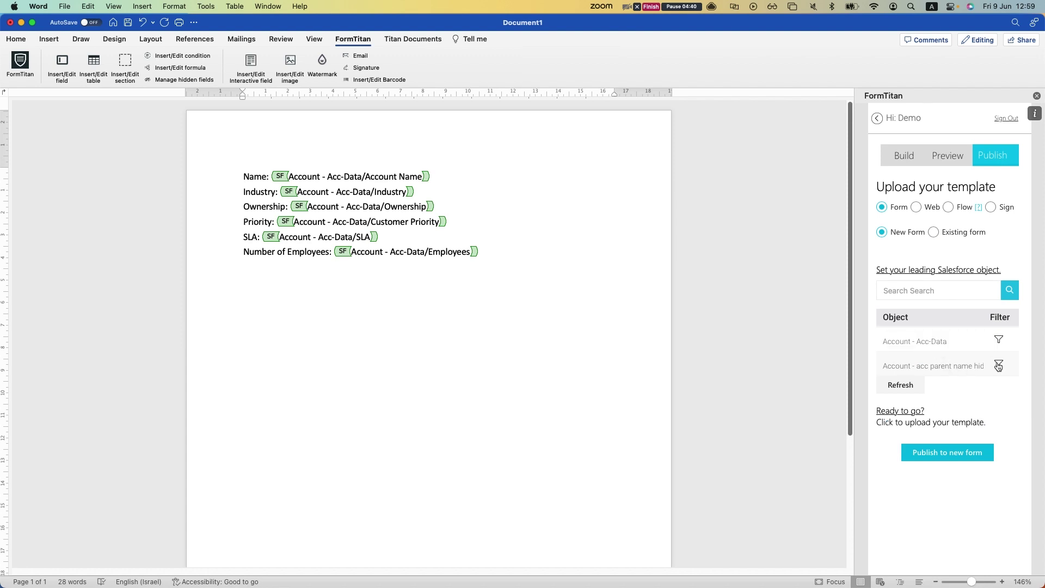
Step: Try an Account ID Equals filter condition on the "Account - acc parent name hidden" object, and cancel the filter
{"action": "left_click", "coordinate": [999, 365]}
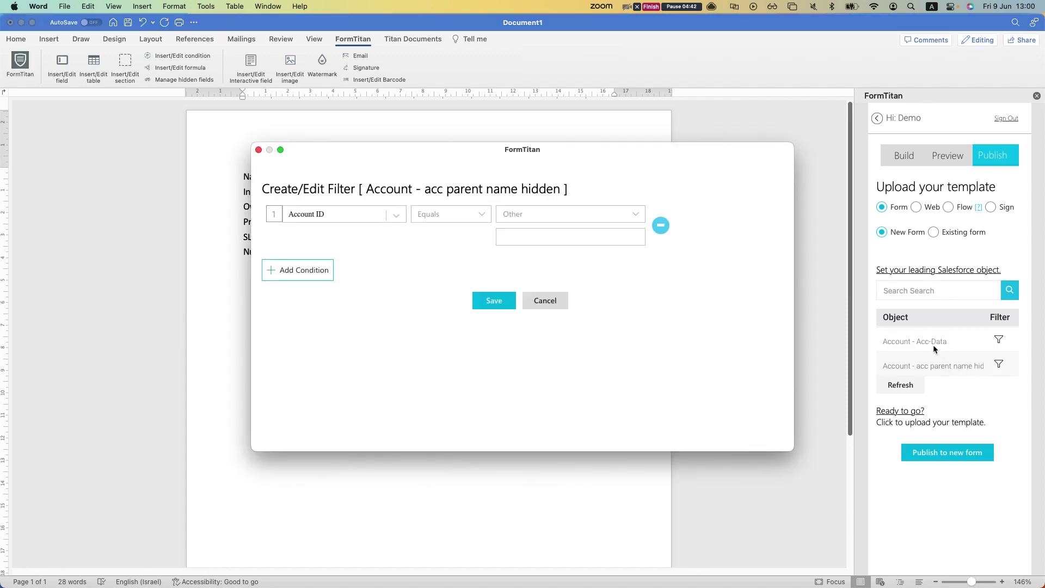
{"action": "left_click", "coordinate": [339, 216]}
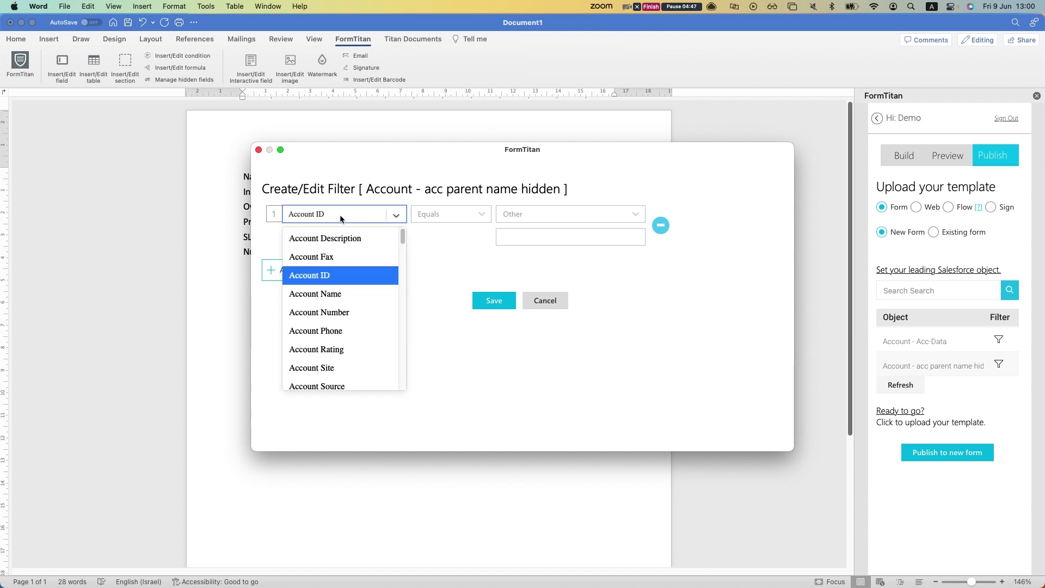
{"action": "left_click", "coordinate": [332, 275]}
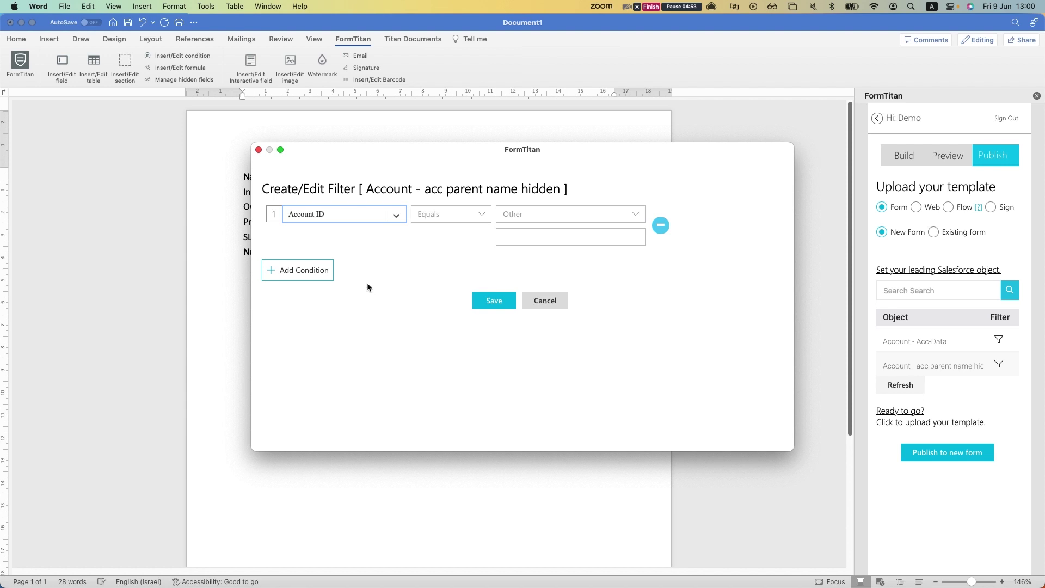
{"action": "left_click", "coordinate": [361, 237]}
{"action": "left_click", "coordinate": [546, 300]}
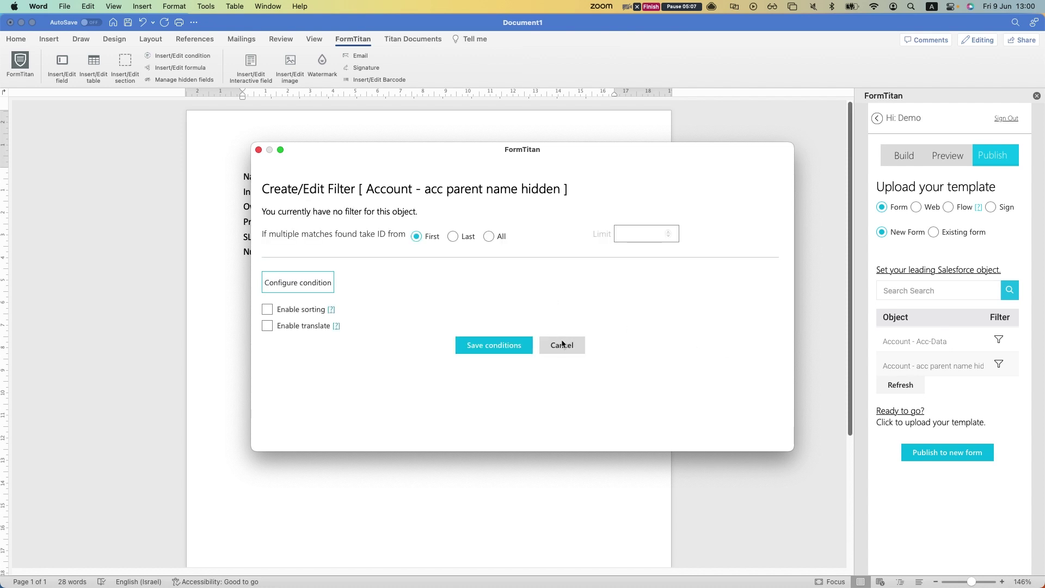
{"action": "left_click", "coordinate": [563, 344]}
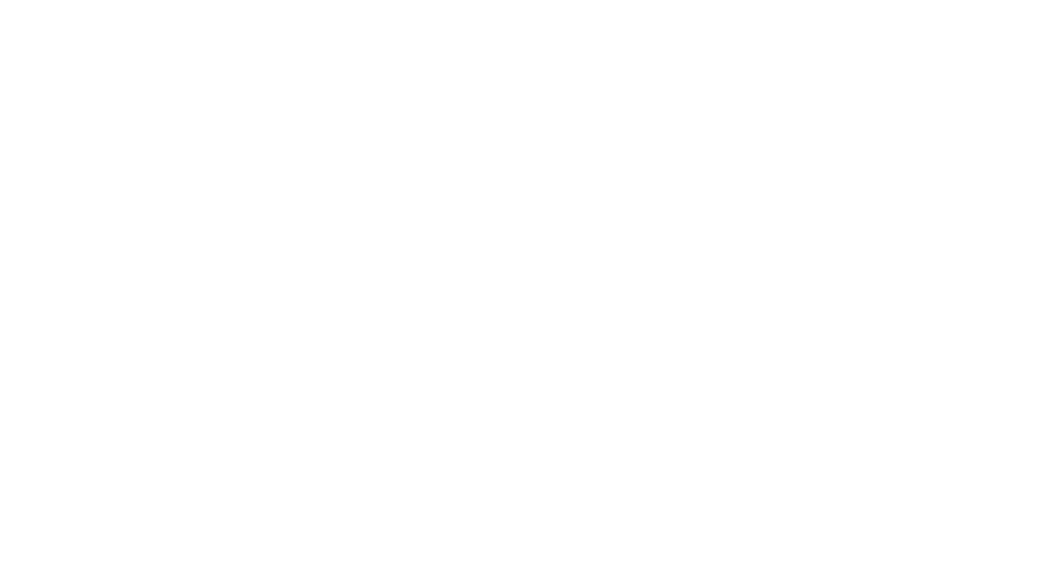